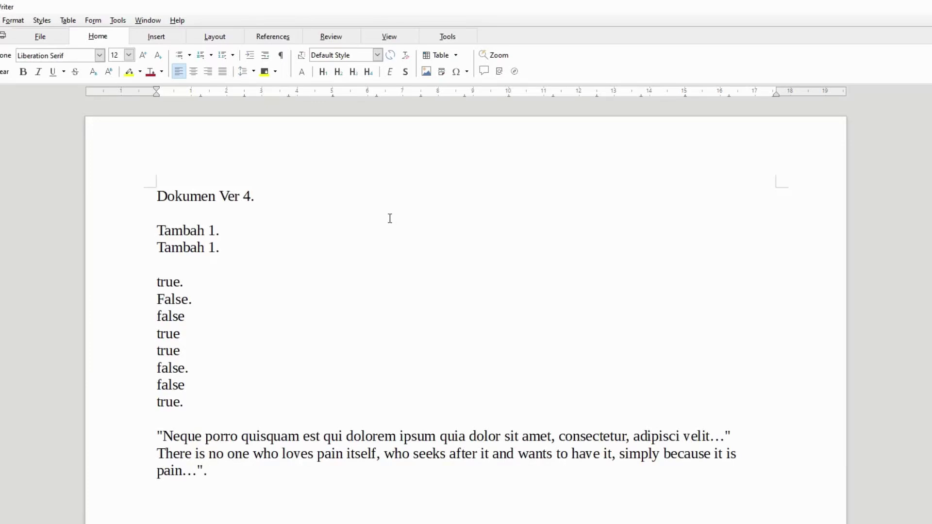
Arrange the doc v2.odt and doc v1.odt windows side by side and make doc v2.odt the active document.
{"action": "left_click", "coordinate": [352, 40]}
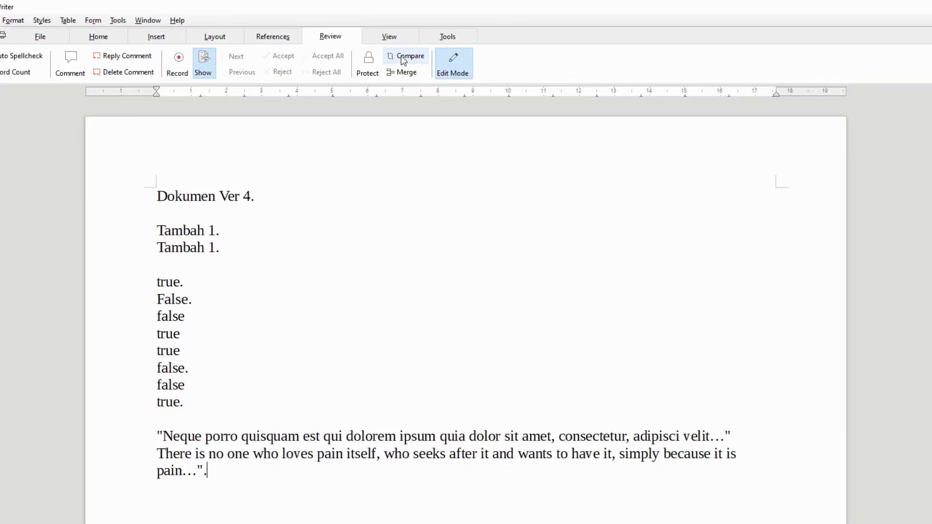
{"action": "key", "text": "super+Left"}
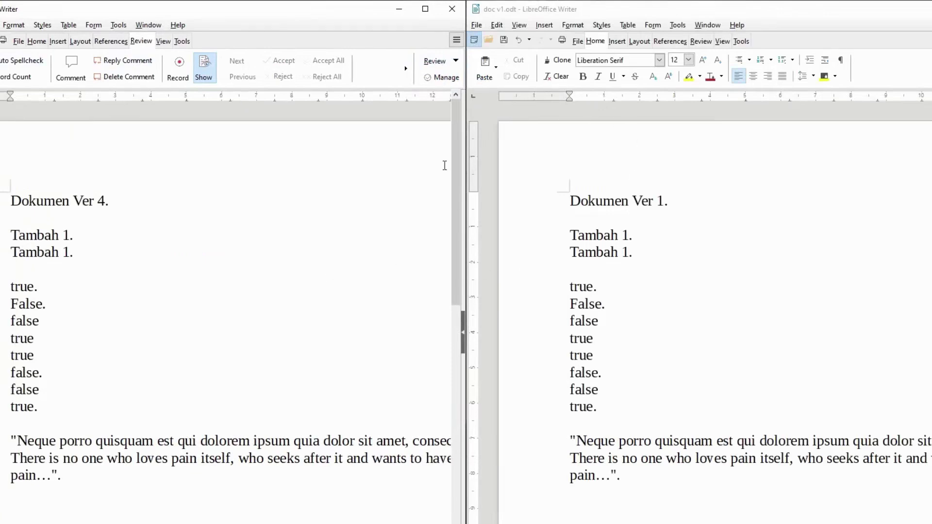
{"action": "left_click", "coordinate": [556, 167]}
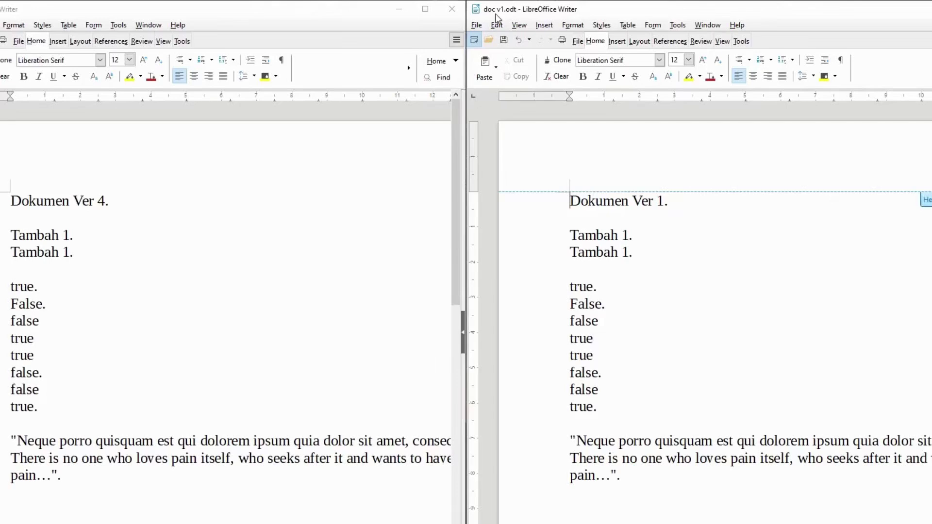
{"action": "left_click", "coordinate": [179, 199]}
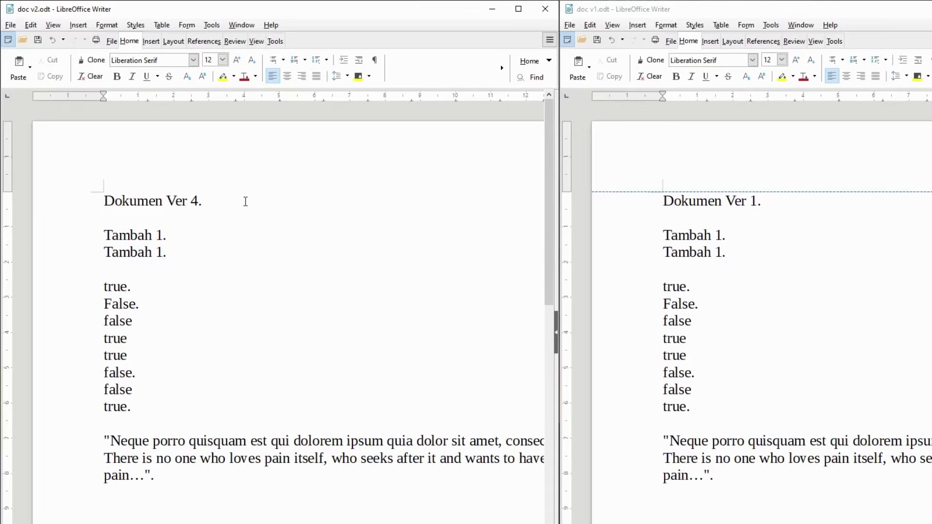
Compare doc v2.odt with the file doc v1.odt from the Doc folder.
{"action": "left_click", "coordinate": [235, 42]}
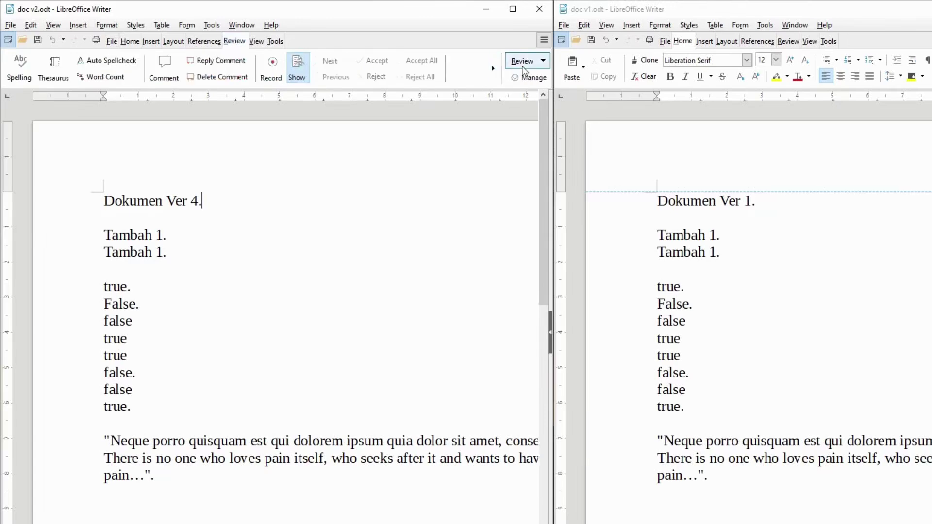
{"action": "left_click", "coordinate": [523, 67]}
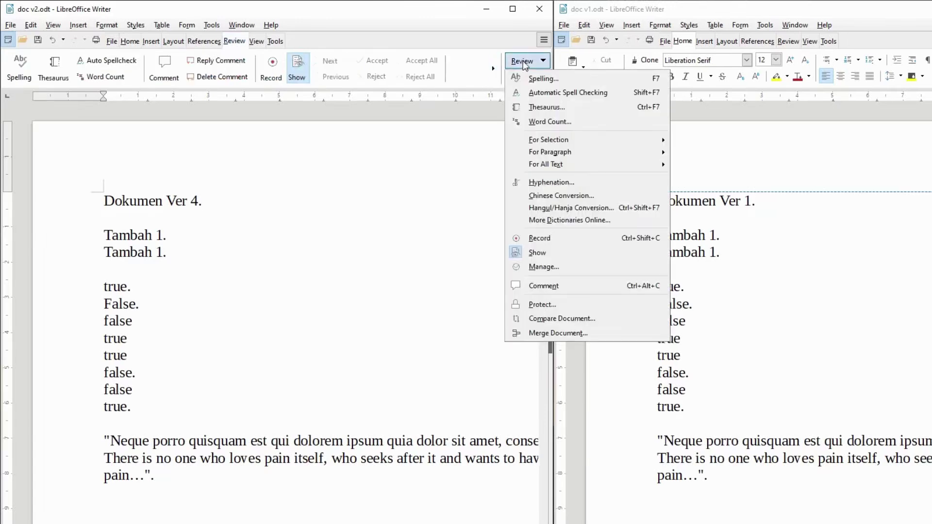
{"action": "left_click", "coordinate": [565, 321]}
{"action": "scroll", "coordinate": [246, 233], "scroll_direction": "down", "scroll_amount": 3}
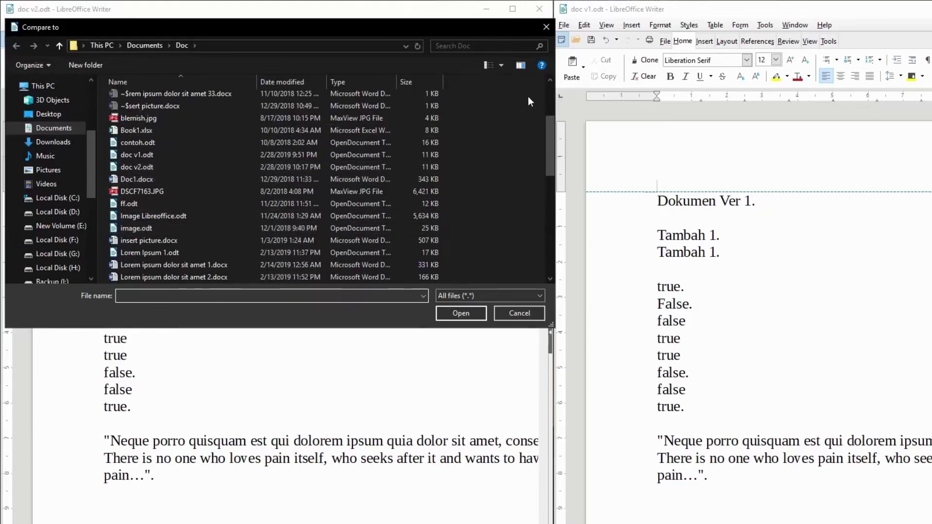
{"action": "double_click", "coordinate": [235, 154]}
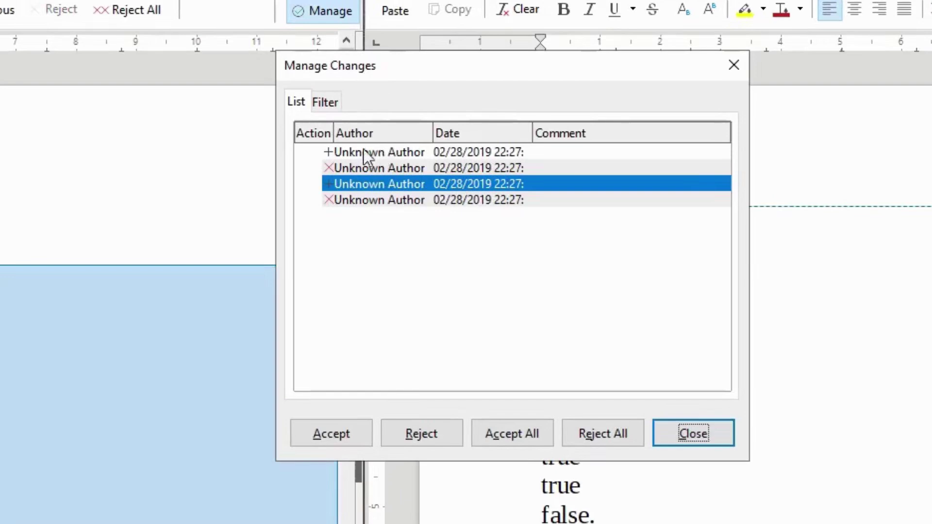
Go through the first two entries in the list of changes to locate the title's inserted and deleted digits.
{"action": "left_click", "coordinate": [329, 152]}
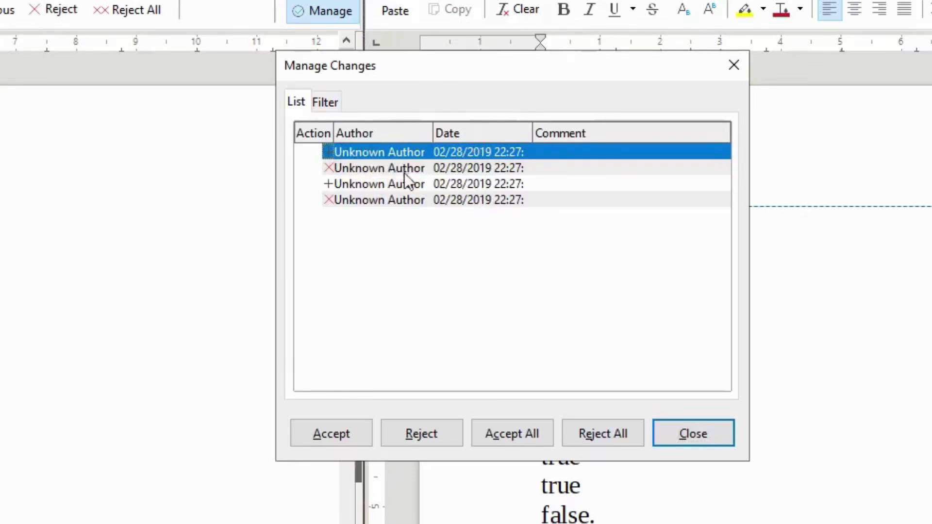
{"action": "left_click", "coordinate": [366, 170]}
{"action": "left_click", "coordinate": [364, 154]}
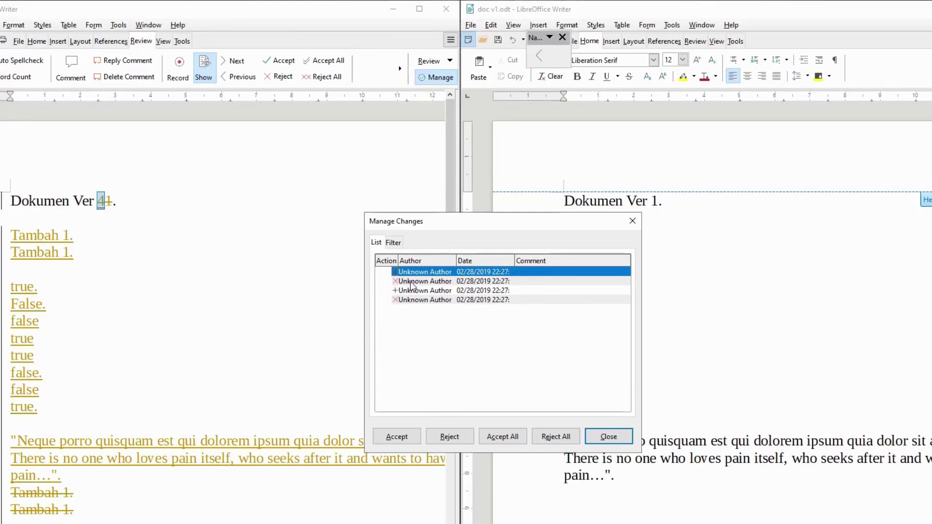
{"action": "left_click", "coordinate": [411, 281]}
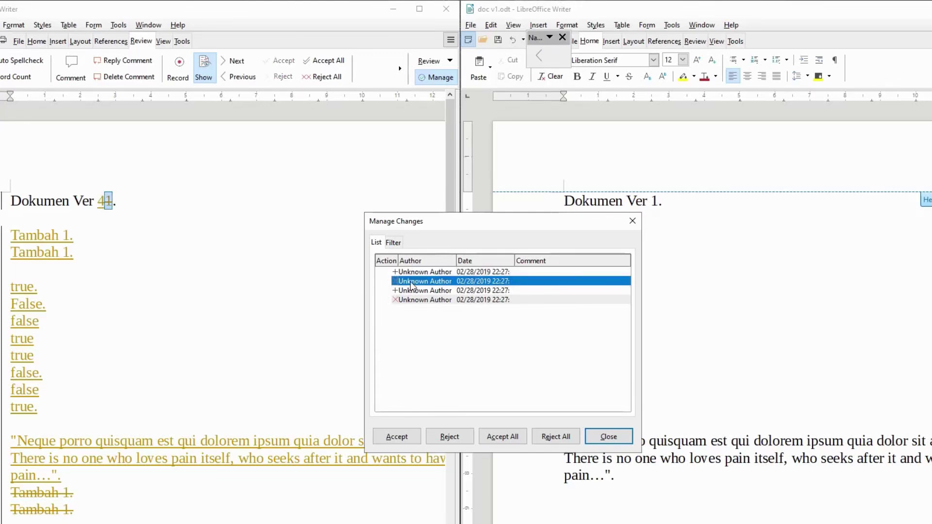
Move the Manage Changes dialog clear of the text and examine the inserted and deleted text blocks through the last two entries.
{"action": "left_click_drag", "start_coordinate": [458, 227], "coordinate": [366, 335]}
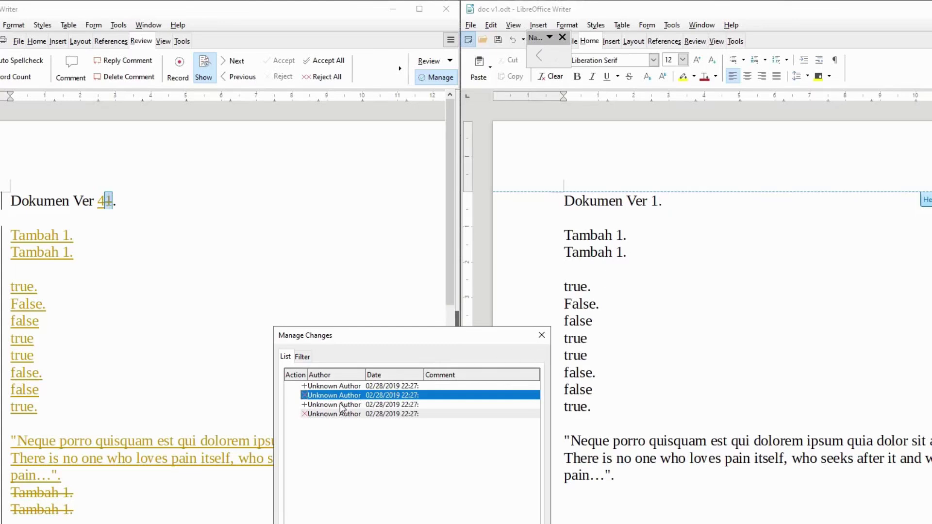
{"action": "scroll", "coordinate": [206, 352], "scroll_direction": "down", "scroll_amount": 5}
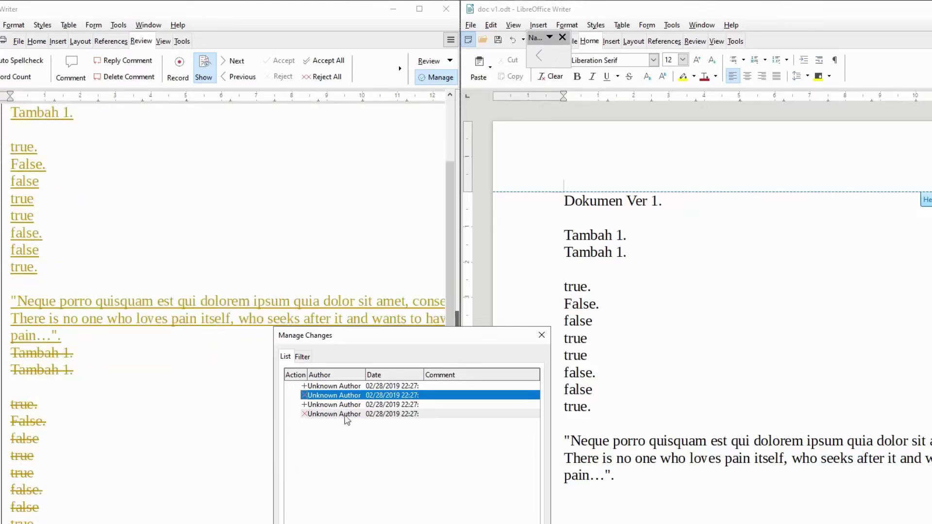
{"action": "left_click", "coordinate": [317, 405]}
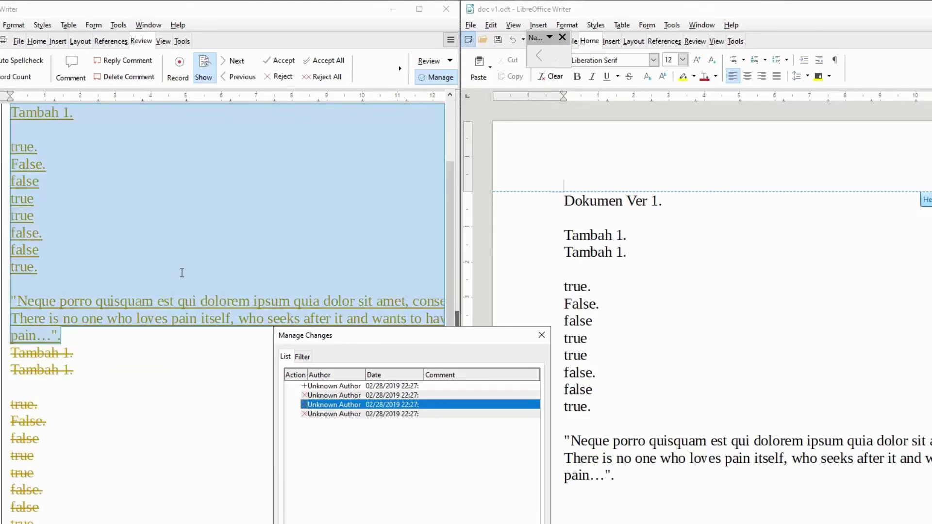
{"action": "scroll", "coordinate": [182, 273], "scroll_direction": "up", "scroll_amount": 2}
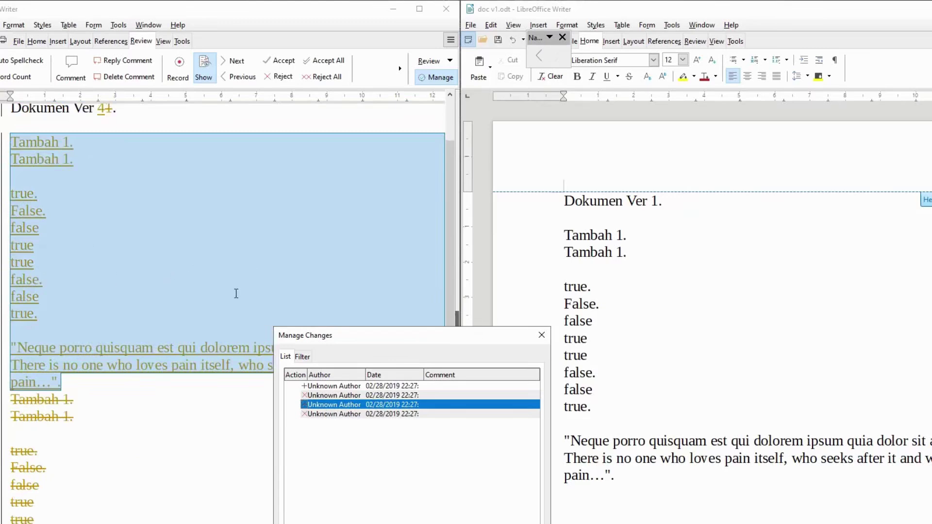
{"action": "left_click", "coordinate": [334, 414]}
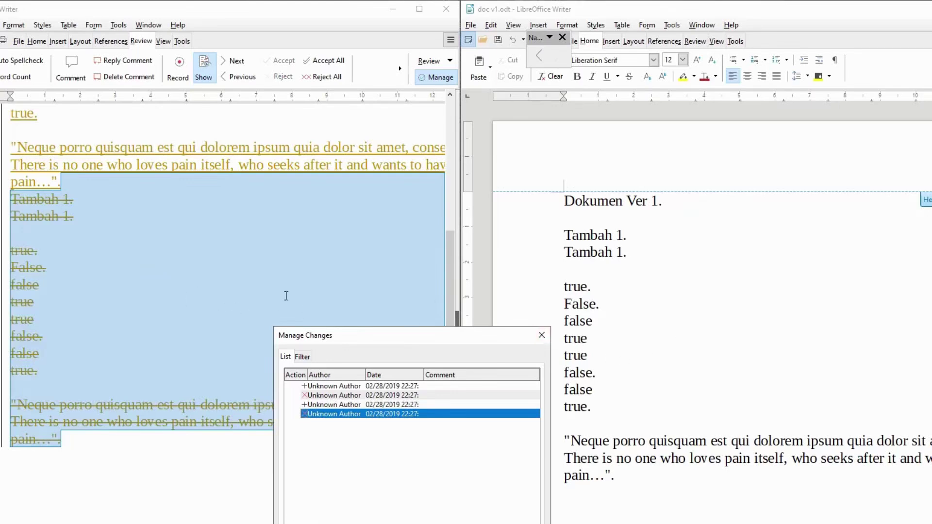
{"action": "scroll", "coordinate": [200, 293], "scroll_direction": "down", "scroll_amount": 3}
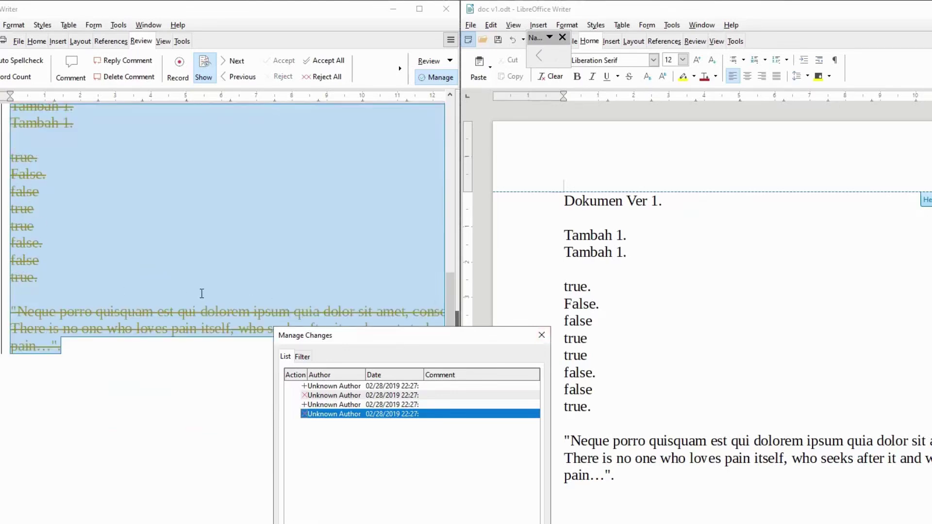
{"action": "scroll", "coordinate": [235, 194], "scroll_direction": "up", "scroll_amount": 3}
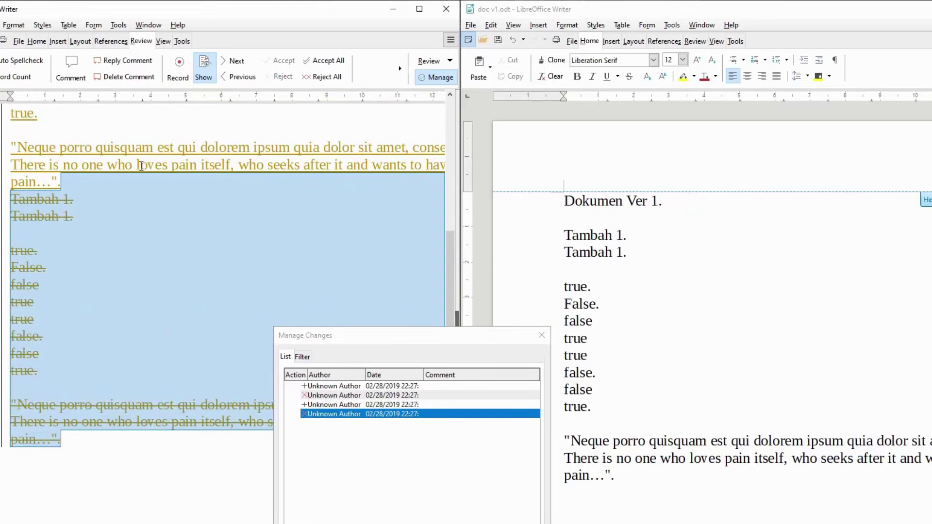
Run the document comparison of doc v2.odt against doc v1.odt a second time.
{"action": "left_click", "coordinate": [302, 110]}
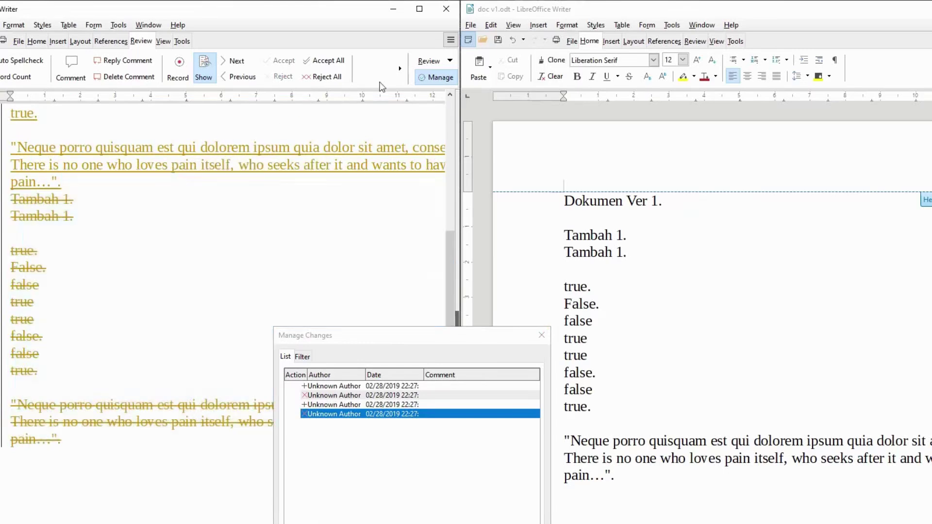
{"action": "left_click", "coordinate": [430, 61]}
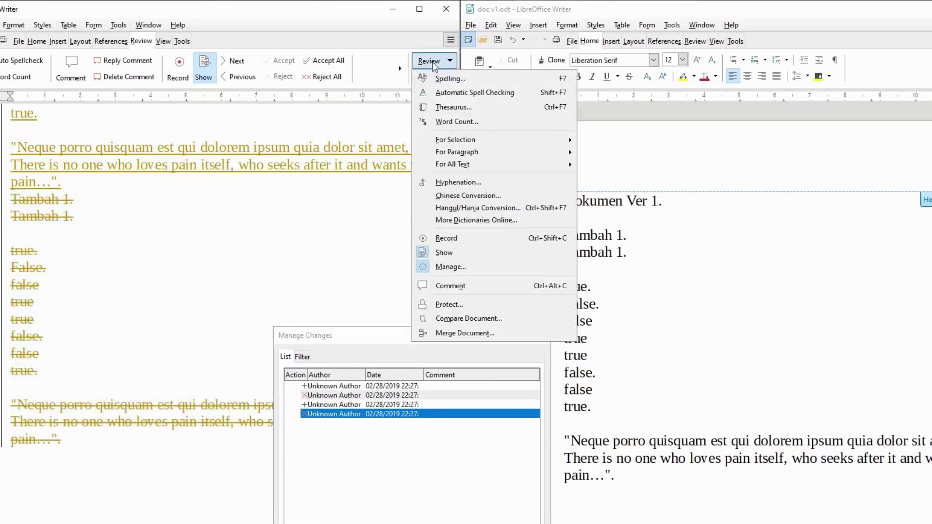
{"action": "left_click", "coordinate": [467, 319]}
{"action": "scroll", "coordinate": [119, 241], "scroll_direction": "down", "scroll_amount": 1}
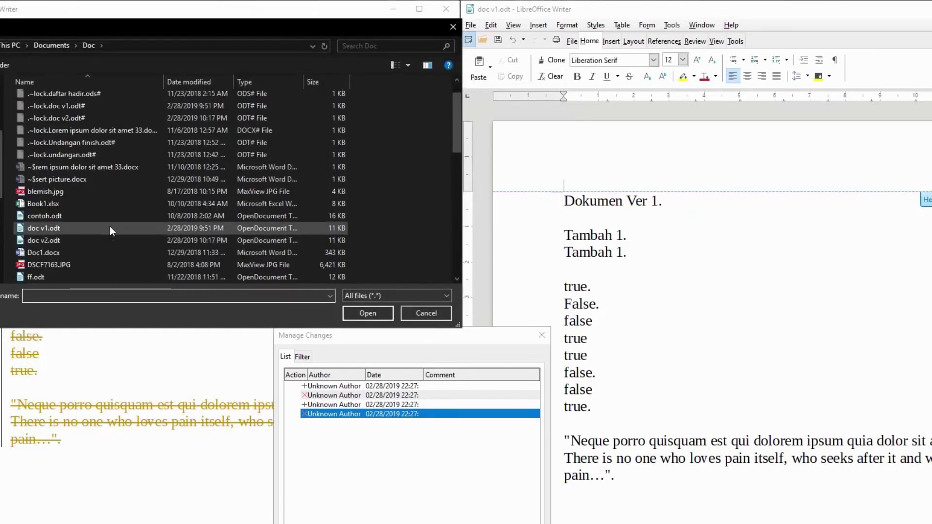
{"action": "double_click", "coordinate": [109, 226]}
Examine the marked insertions and deletions throughout doc v2.odt alongside the text of doc v1.odt.
{"action": "left_click", "coordinate": [662, 245]}
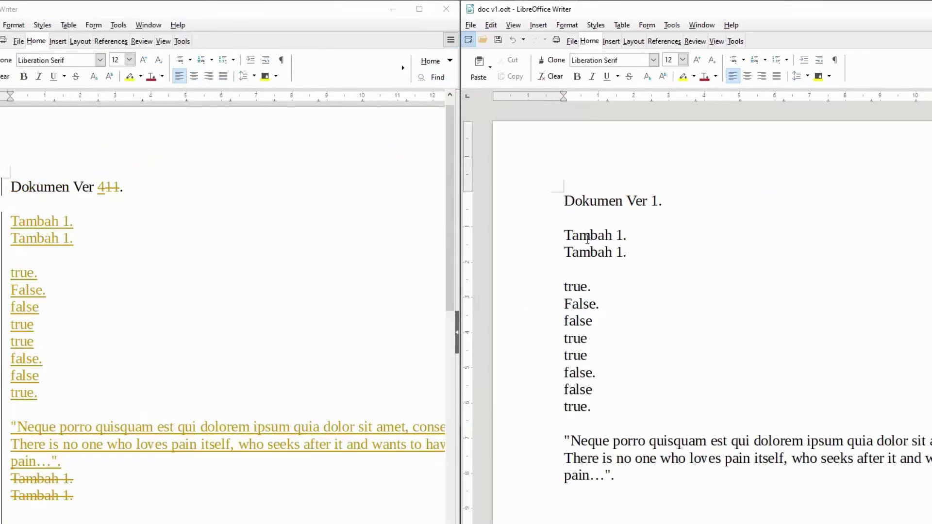
{"action": "scroll", "coordinate": [205, 319], "scroll_direction": "down", "scroll_amount": 5}
{"action": "scroll", "coordinate": [205, 319], "scroll_direction": "down", "scroll_amount": 5}
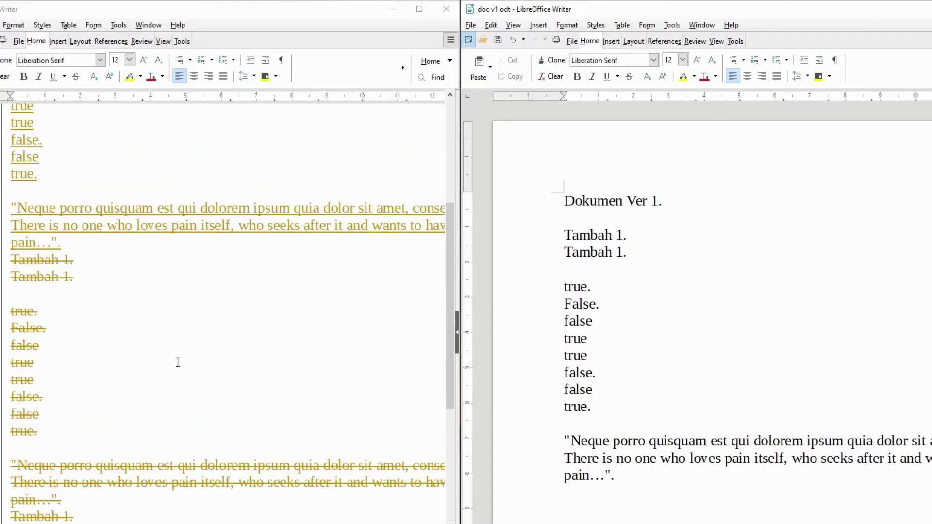
{"action": "scroll", "coordinate": [178, 362], "scroll_direction": "up", "scroll_amount": 5}
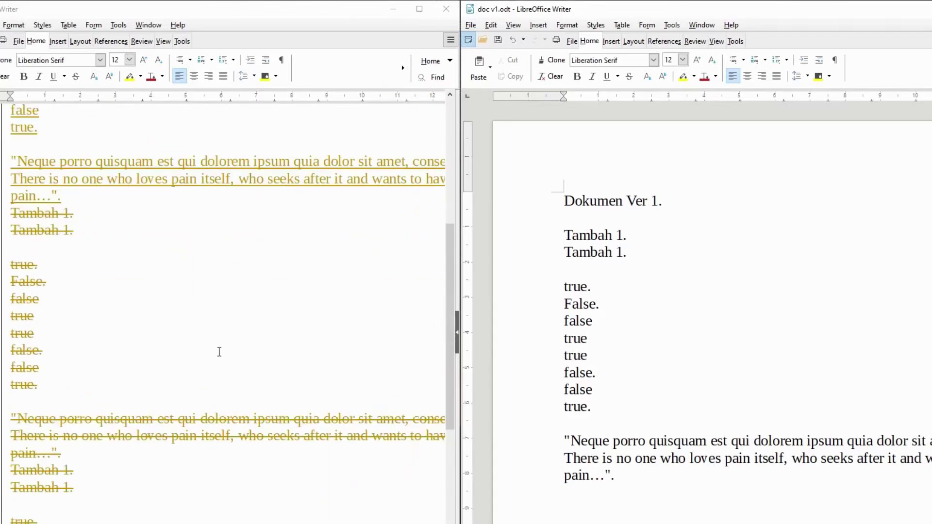
{"action": "scroll", "coordinate": [219, 352], "scroll_direction": "up", "scroll_amount": 5}
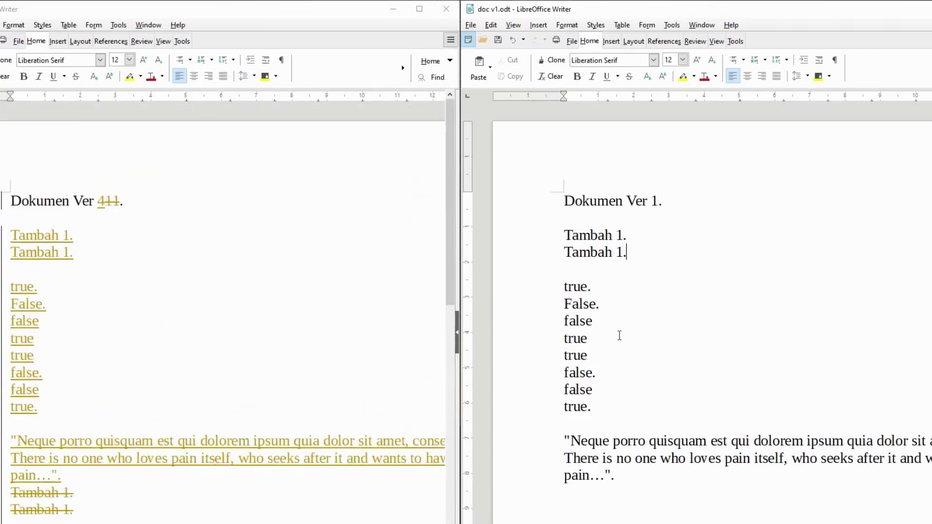
{"action": "scroll", "coordinate": [805, 350], "scroll_direction": "down", "scroll_amount": 1}
{"action": "scroll", "coordinate": [806, 349], "scroll_direction": "up", "scroll_amount": 1}
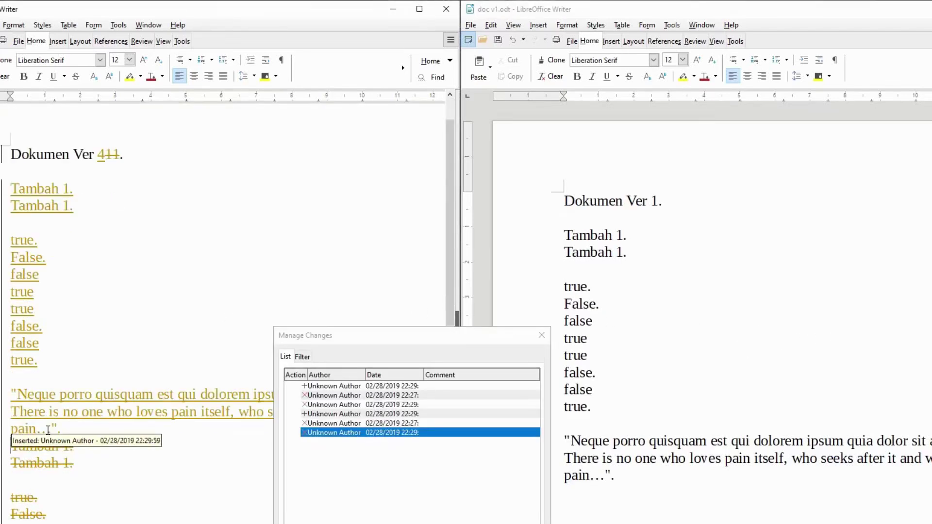
{"action": "scroll", "coordinate": [48, 431], "scroll_direction": "down", "scroll_amount": 1}
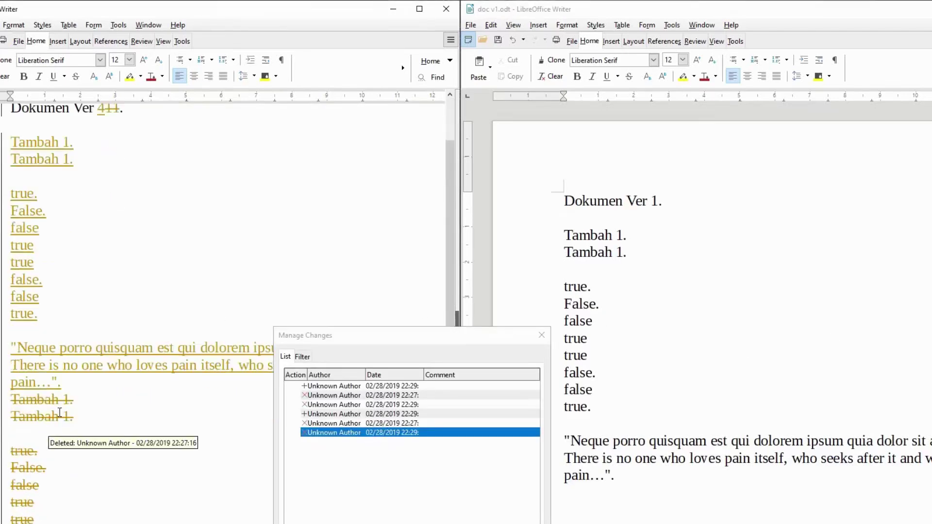
{"action": "scroll", "coordinate": [59, 412], "scroll_direction": "down", "scroll_amount": 4}
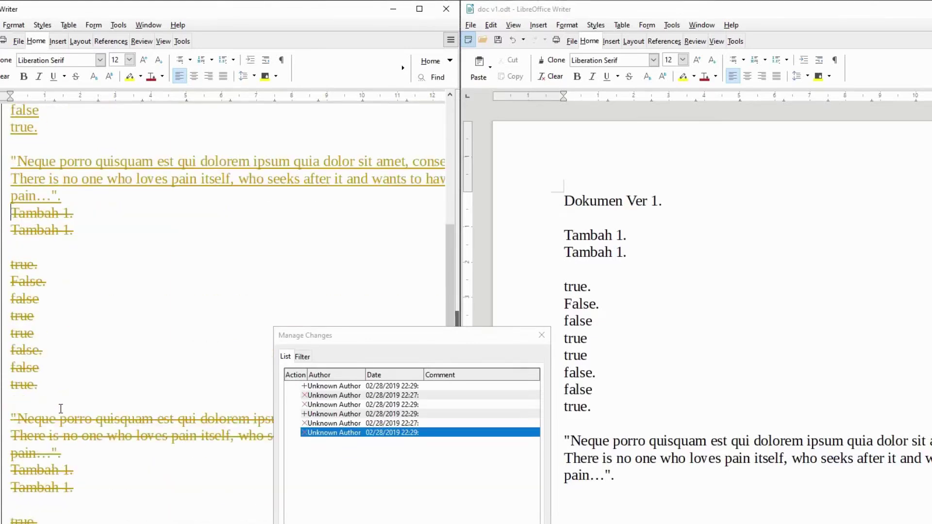
{"action": "scroll", "coordinate": [51, 440], "scroll_direction": "up", "scroll_amount": 5}
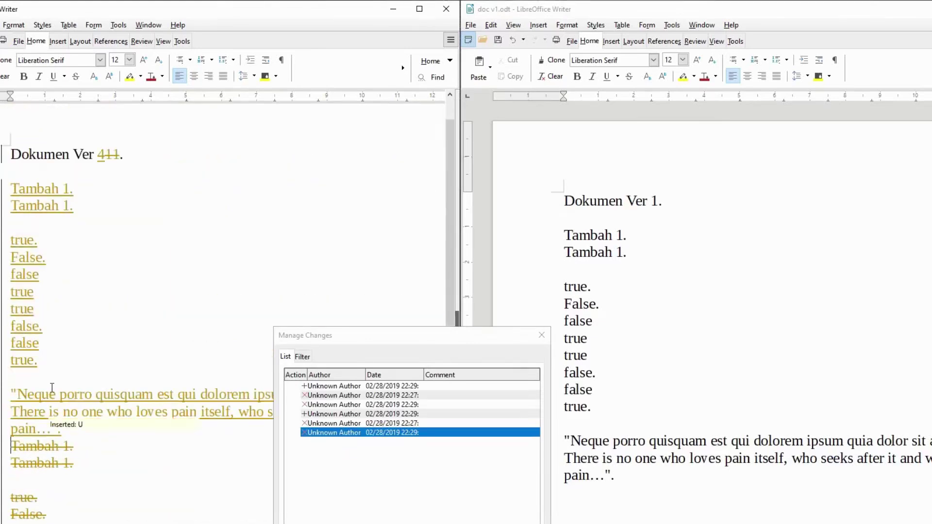
Inspect the change details of the struck-out digits in the "Dokumen Ver" title line.
{"action": "left_click", "coordinate": [19, 206]}
{"action": "left_click", "coordinate": [113, 154]}
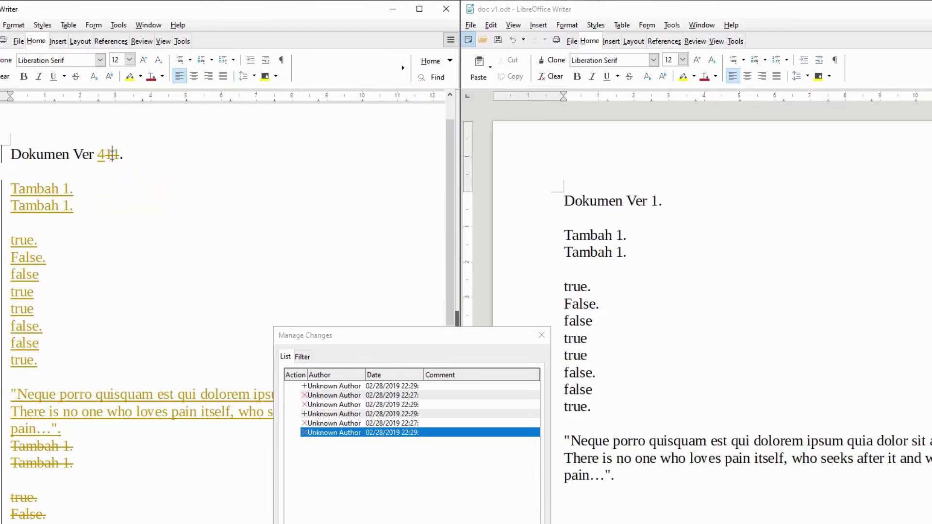
{"action": "left_click_drag", "start_coordinate": [112, 155], "coordinate": [131, 155]}
{"action": "left_click", "coordinate": [120, 154]}
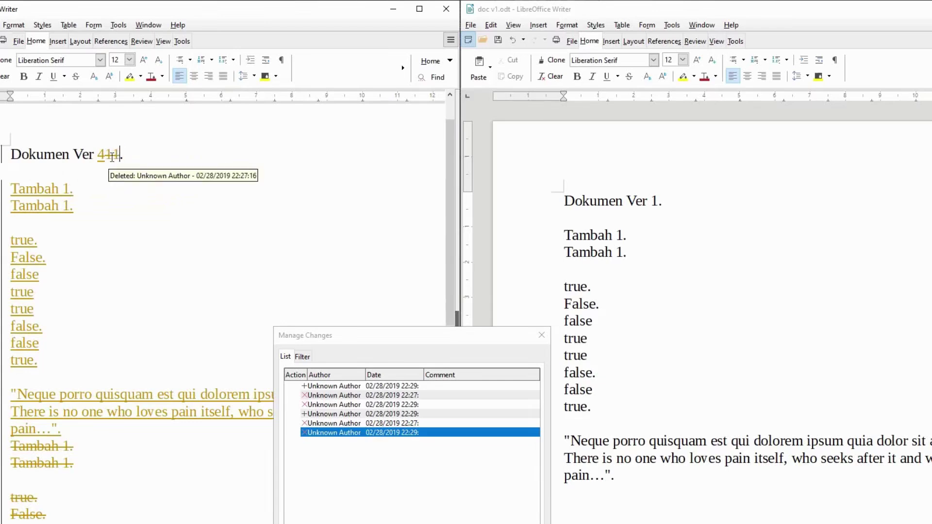
{"action": "left_click", "coordinate": [114, 155]}
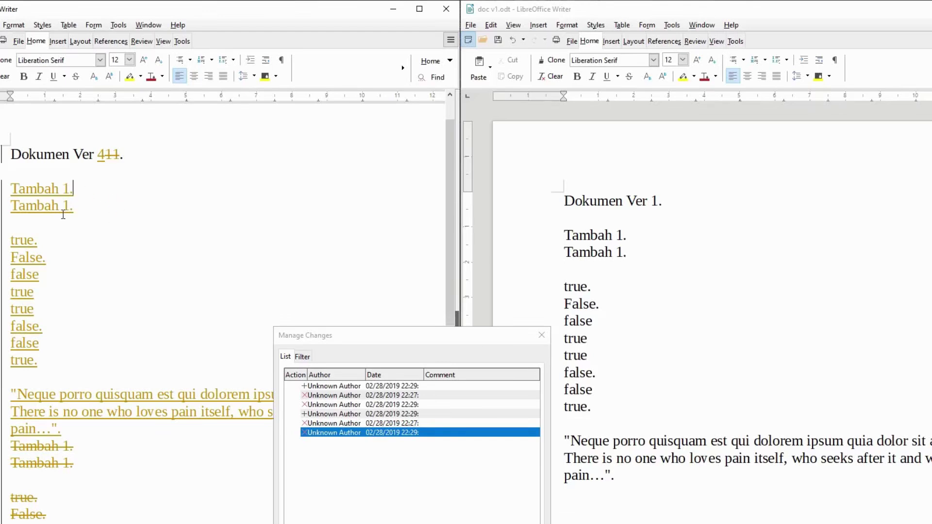
Check the change marks in the passages below the title and reposition the Manage Changes dialog so its accept and reject options are visible.
{"action": "scroll", "coordinate": [63, 215], "scroll_direction": "down", "scroll_amount": 3}
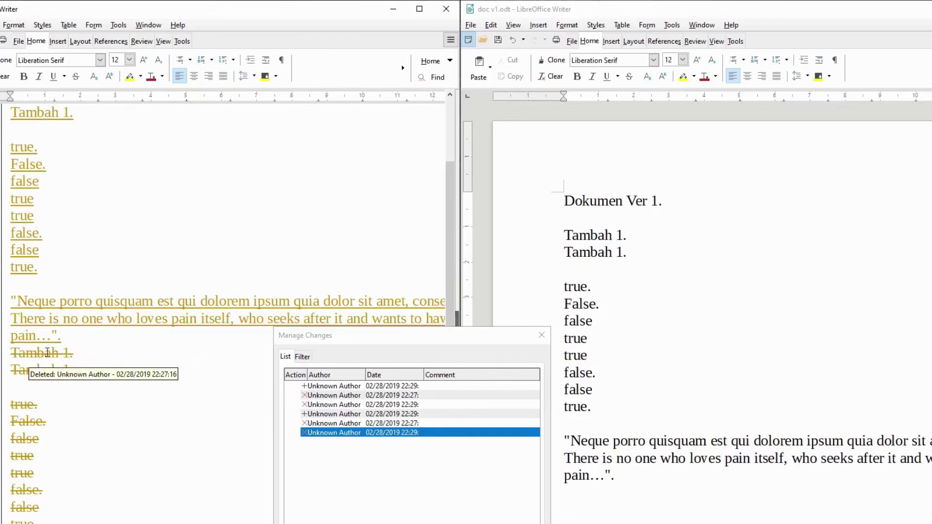
{"action": "scroll", "coordinate": [47, 353], "scroll_direction": "down", "scroll_amount": 5}
{"action": "scroll", "coordinate": [48, 327], "scroll_direction": "up", "scroll_amount": 9}
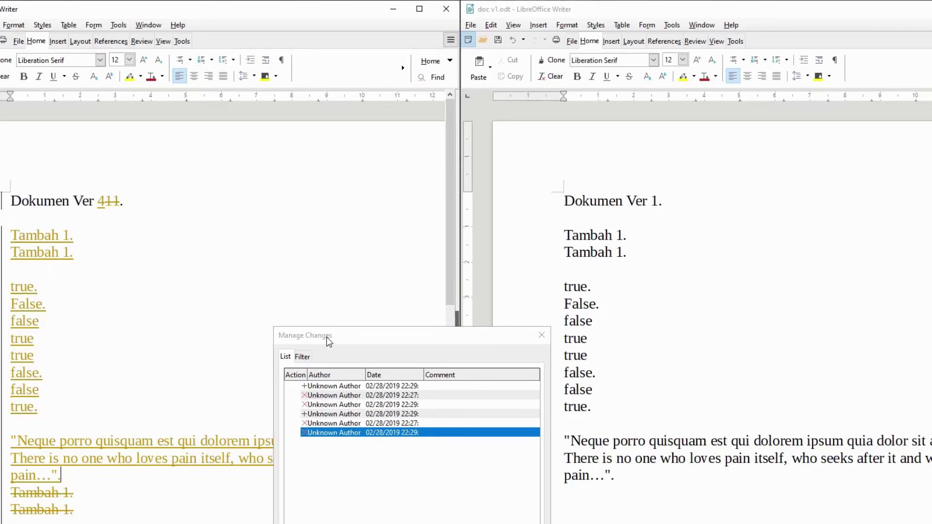
{"action": "left_click_drag", "start_coordinate": [329, 341], "coordinate": [316, 276]}
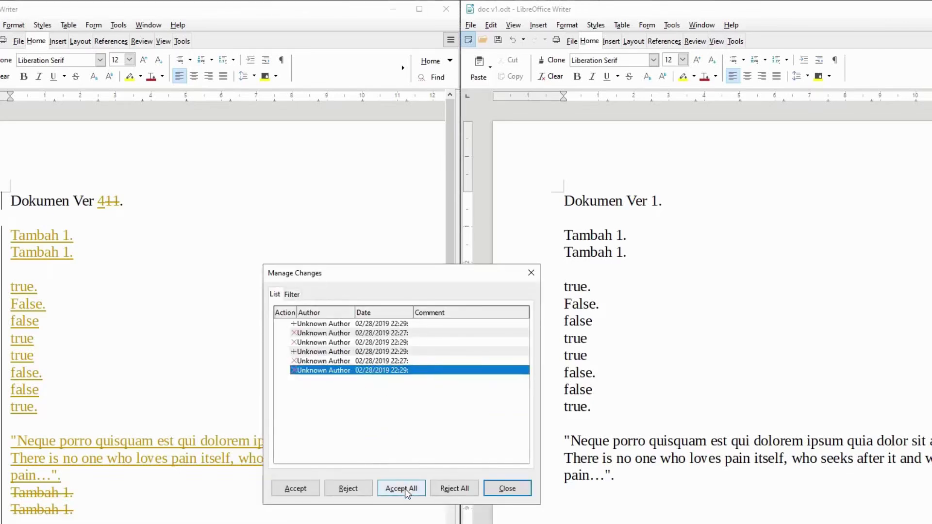
Go through the entries in the Manage Changes list to locate each insertion and deletion in doc v2.odt, ending on the first entry.
{"action": "left_click", "coordinate": [334, 324]}
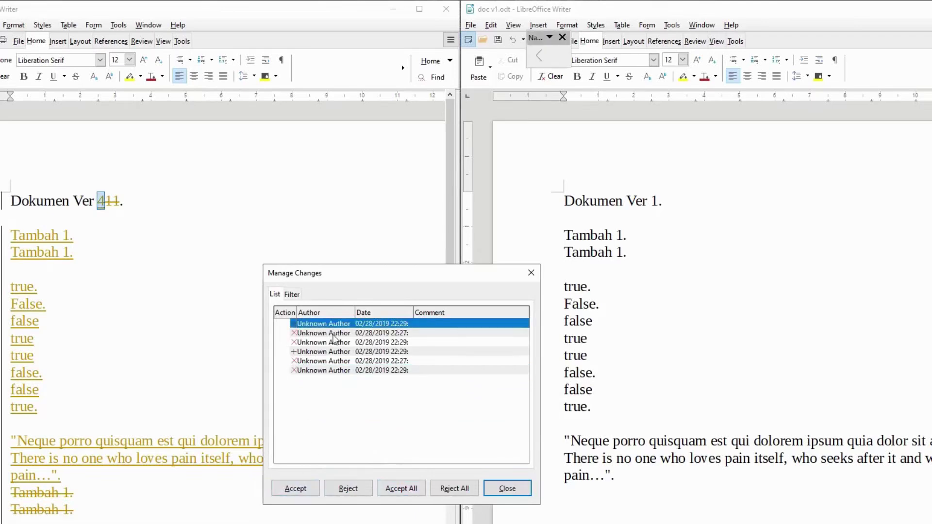
{"action": "left_click", "coordinate": [335, 342]}
{"action": "left_click", "coordinate": [334, 351]}
{"action": "left_click", "coordinate": [331, 371]}
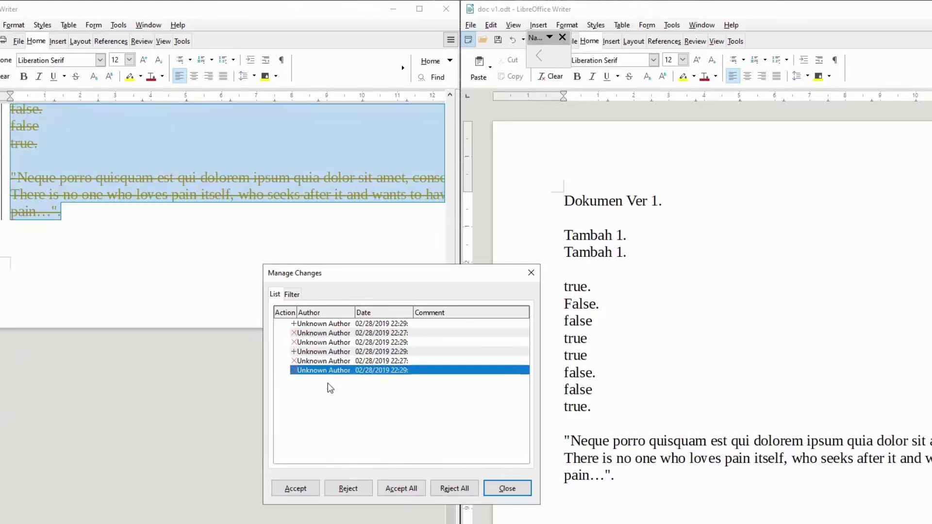
{"action": "left_click", "coordinate": [341, 334]}
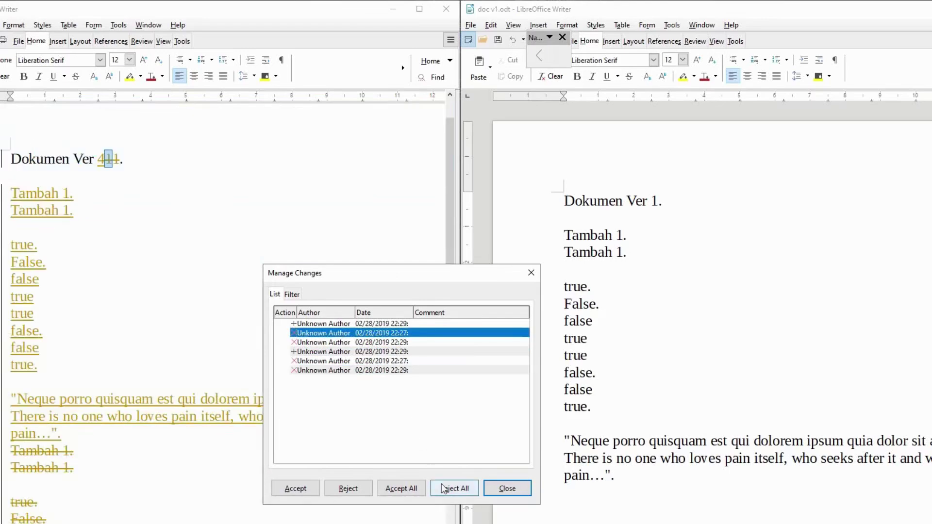
{"action": "key", "text": "Up"}
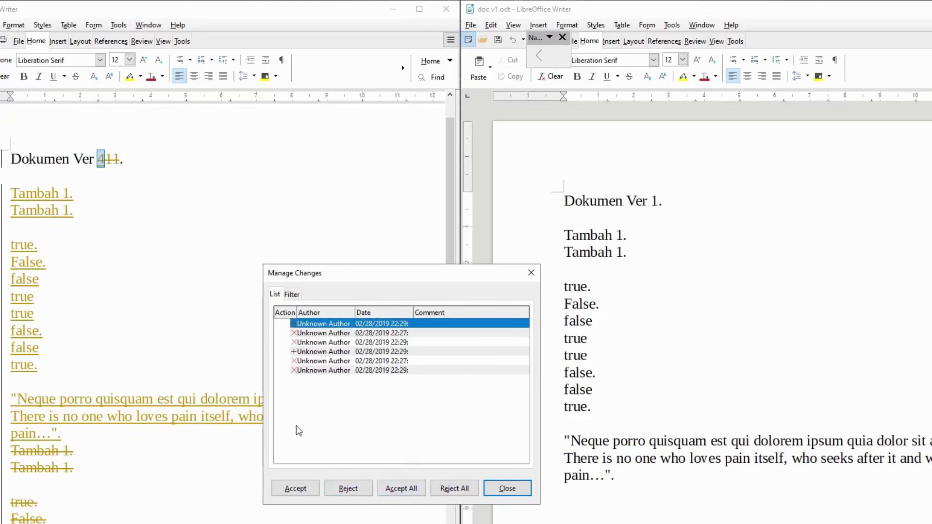
Try accepting all tracked changes in doc v2.odt at once.
{"action": "left_click", "coordinate": [403, 488]}
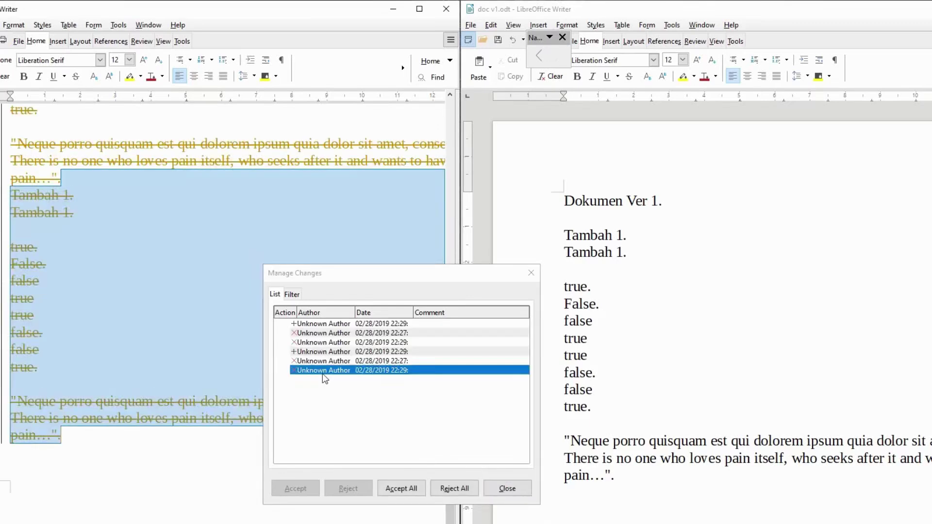
{"action": "scroll", "coordinate": [161, 361], "scroll_direction": "up", "scroll_amount": 2}
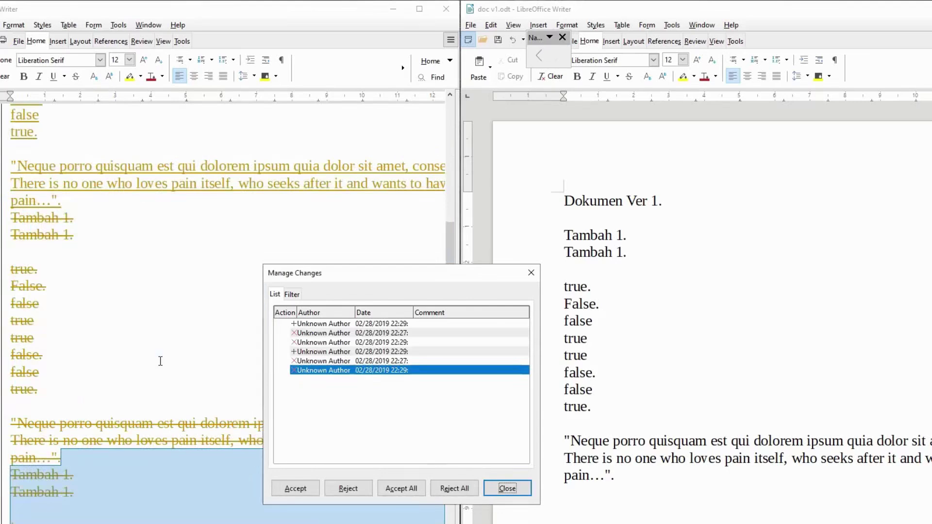
Try rejecting all tracked changes in doc v2.odt at once and check the resulting text against doc v1.odt.
{"action": "left_click", "coordinate": [465, 489]}
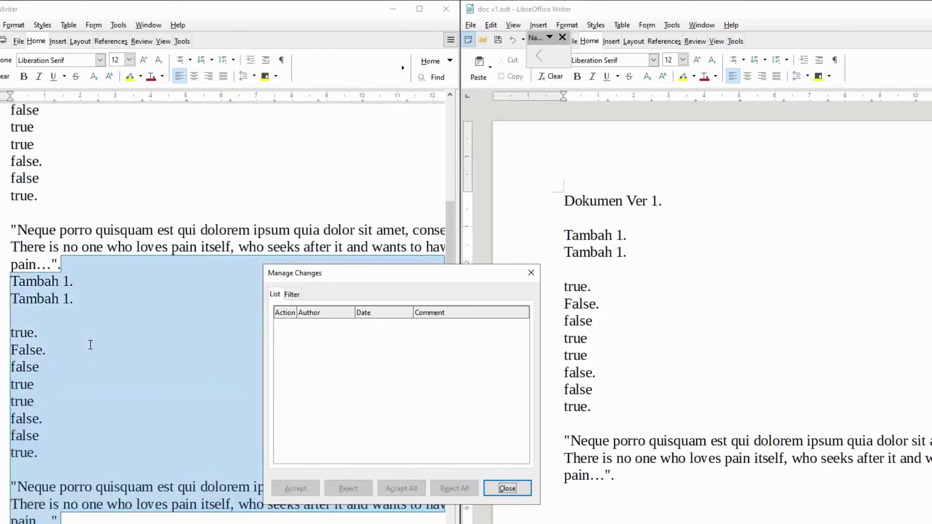
{"action": "left_click", "coordinate": [602, 305]}
{"action": "scroll", "coordinate": [136, 294], "scroll_direction": "up", "scroll_amount": 5}
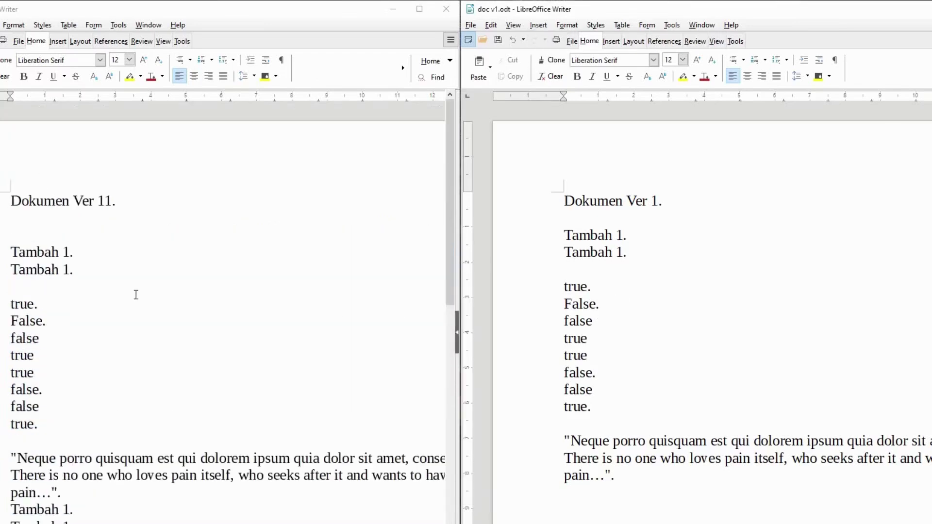
{"action": "scroll", "coordinate": [136, 295], "scroll_direction": "down", "scroll_amount": 8}
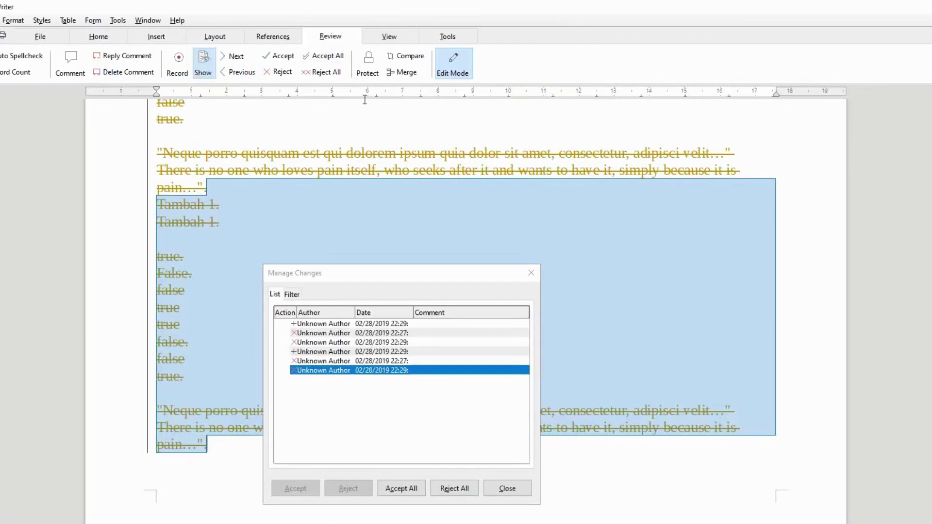